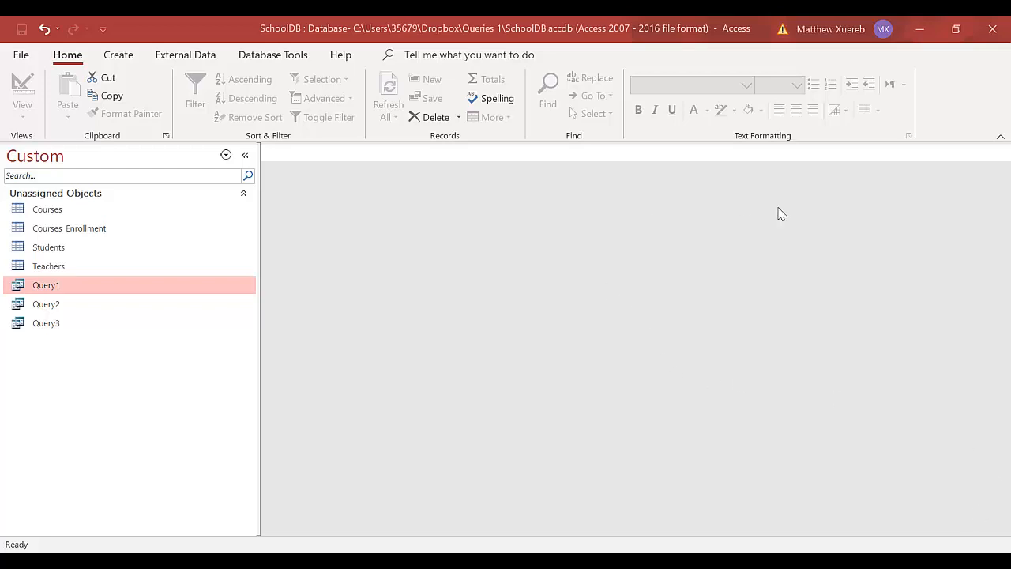
- Start a new query in Design view using the Students table
click(124, 59)
click(244, 99)
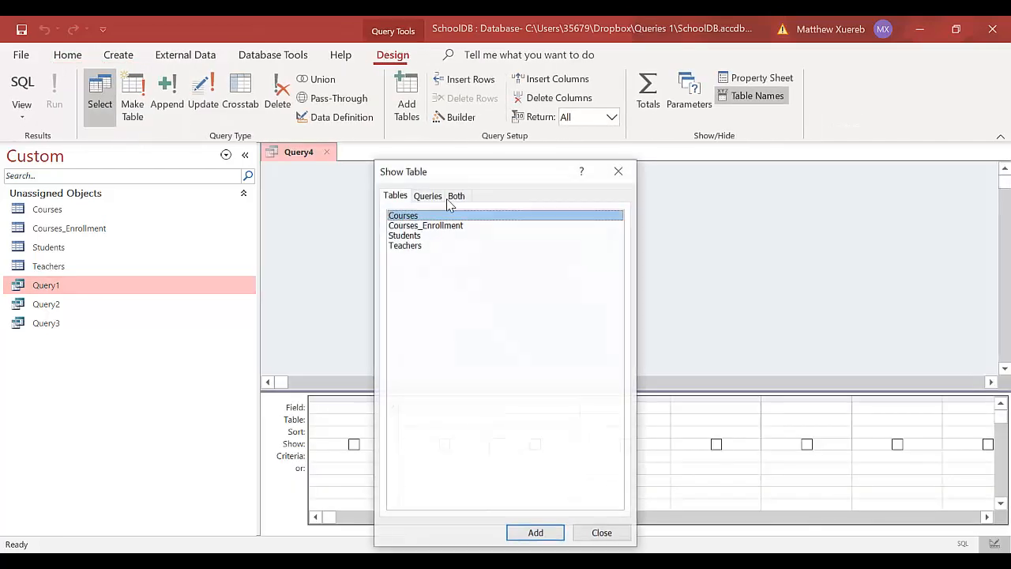
double_click(420, 235)
click(594, 525)
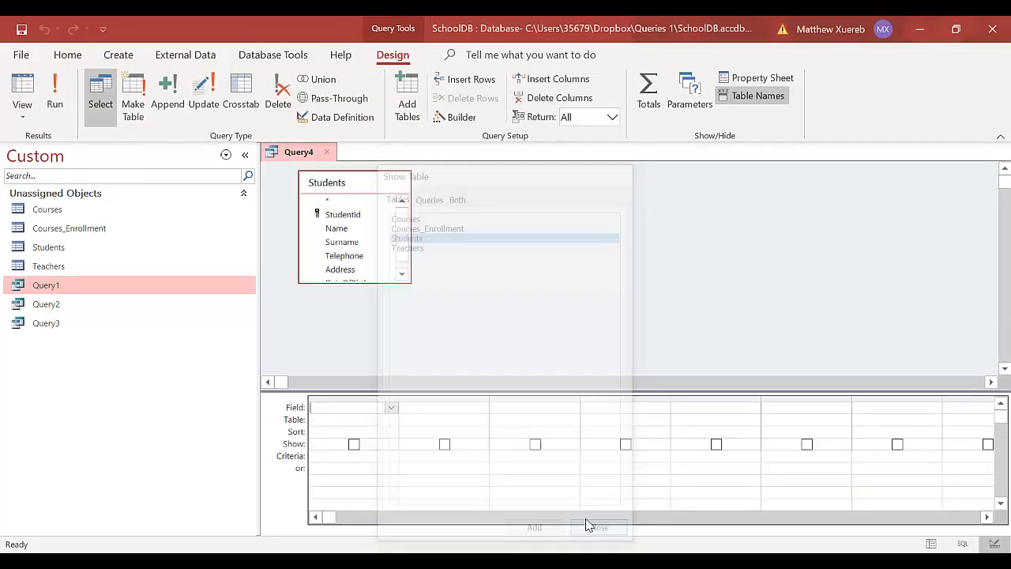
- Add the Name, Surname and Telephone fields to the first three grid columns
click(389, 407)
right_click(393, 415)
click(390, 409)
click(390, 409)
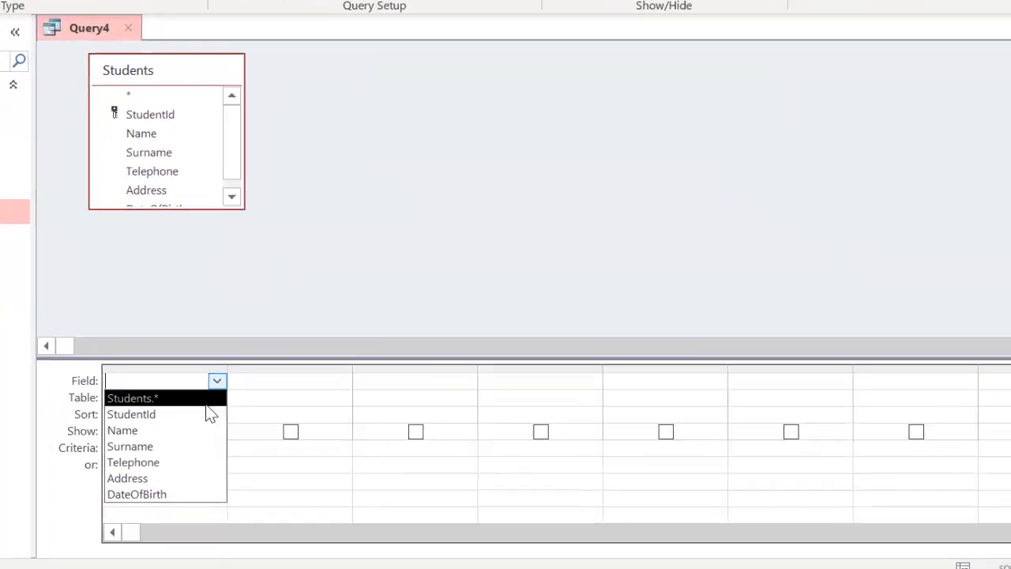
click(379, 442)
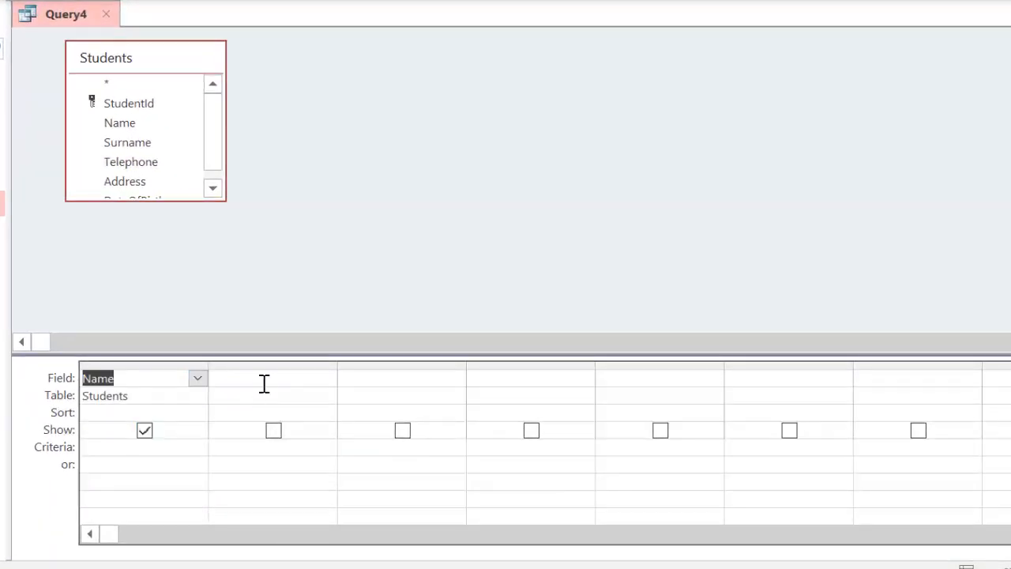
click(264, 383)
click(325, 379)
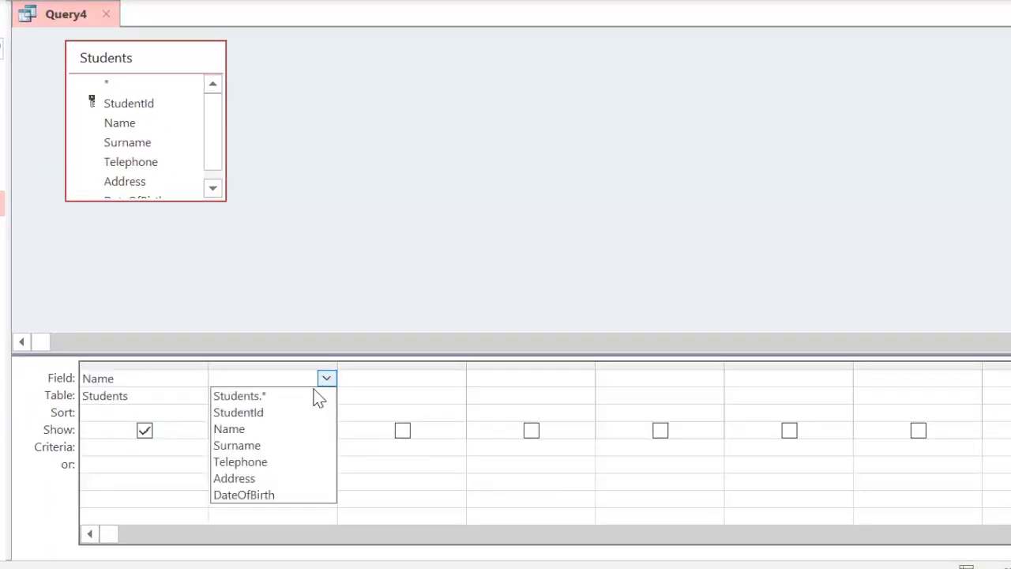
click(300, 446)
click(426, 381)
click(455, 378)
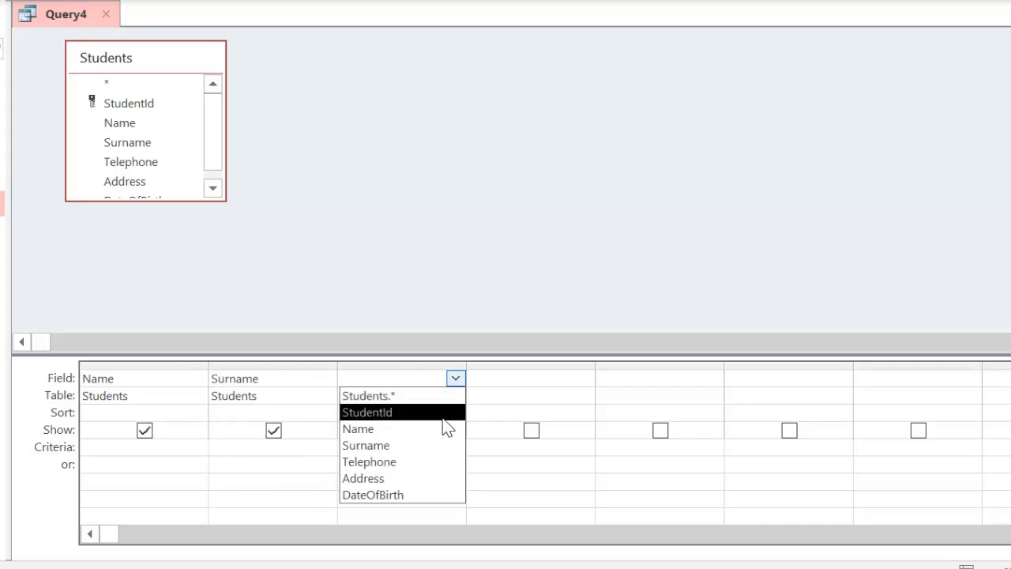
click(435, 461)
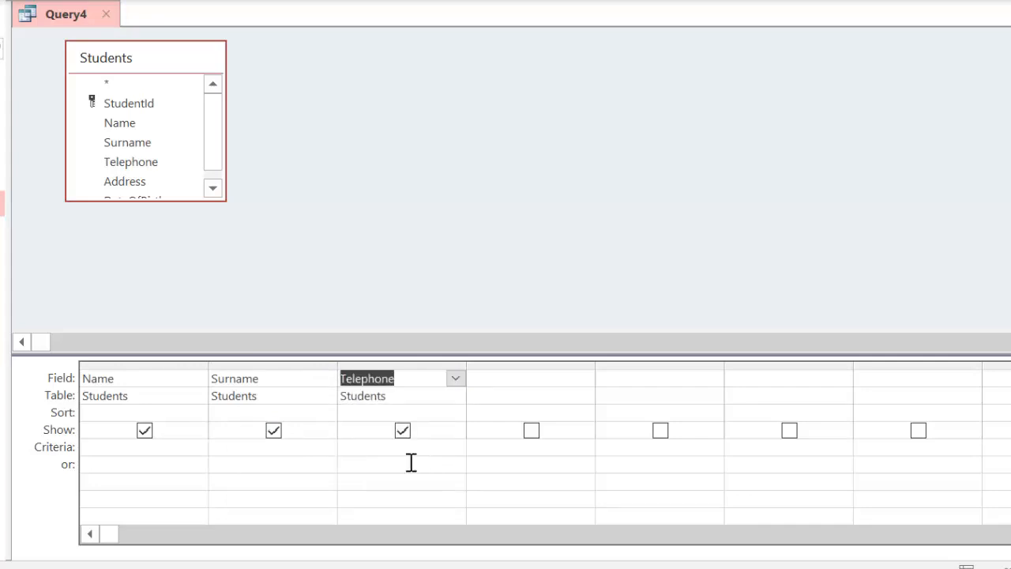
click(244, 445)
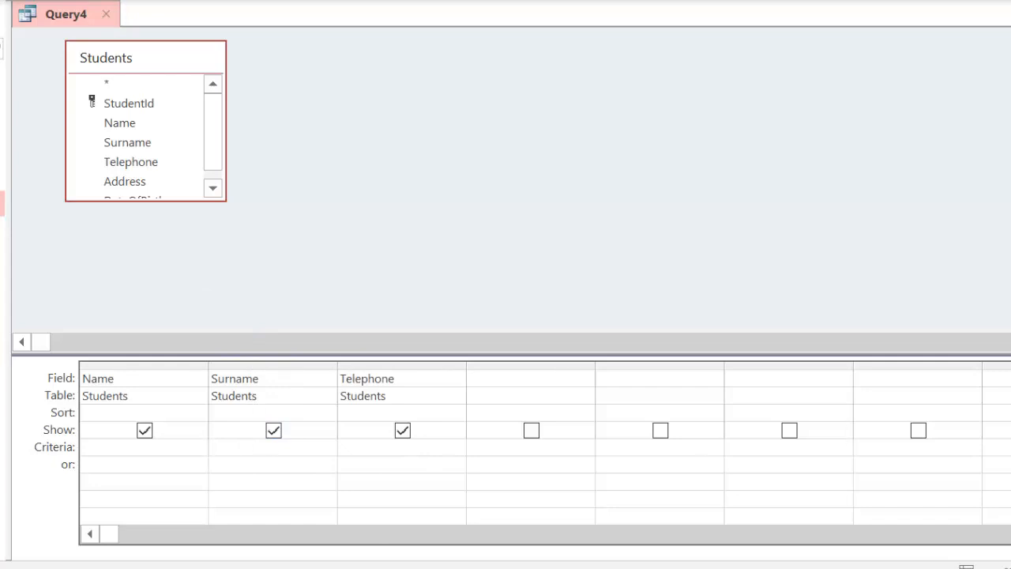
- Add the criterion [Enter Surname] under Surname and save the query as Query4
text([)
text(Enter Surname])
key(ctrl+s)
key(Return)
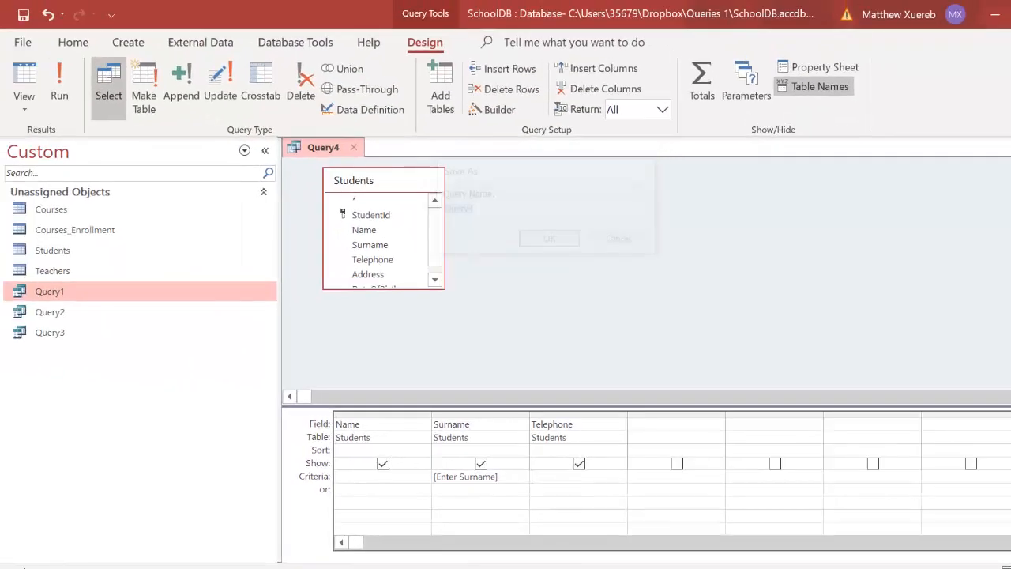
- Run Query4 with a student's surname, check the three matching students, then close the results
click(45, 90)
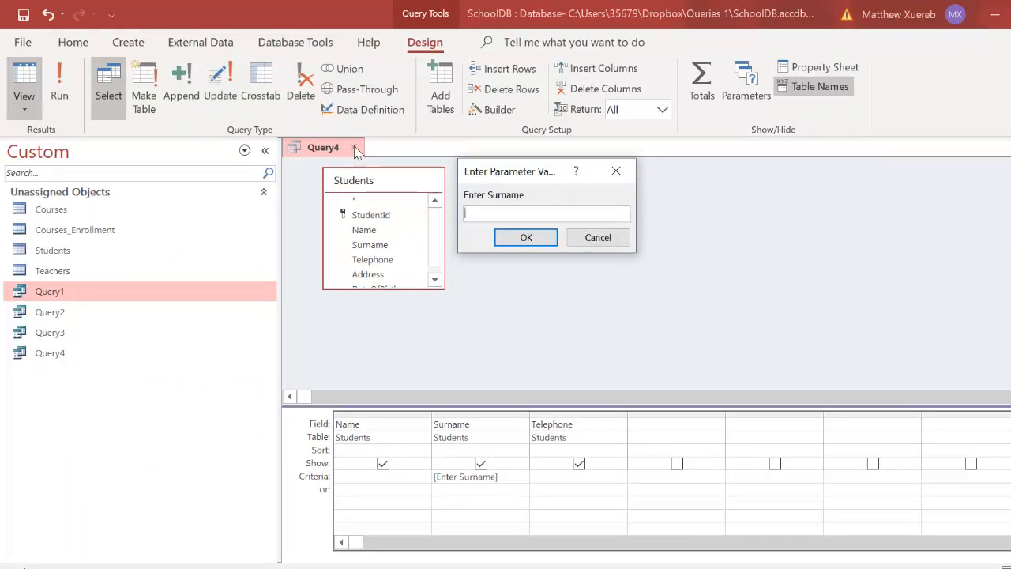
drag(513, 171, 532, 187)
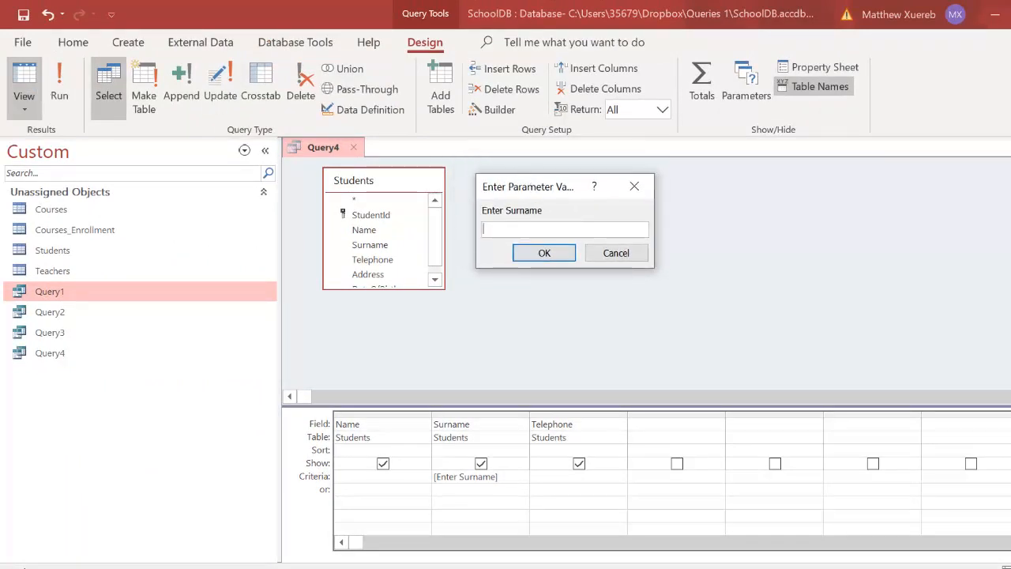
text(Borg)
key(Return)
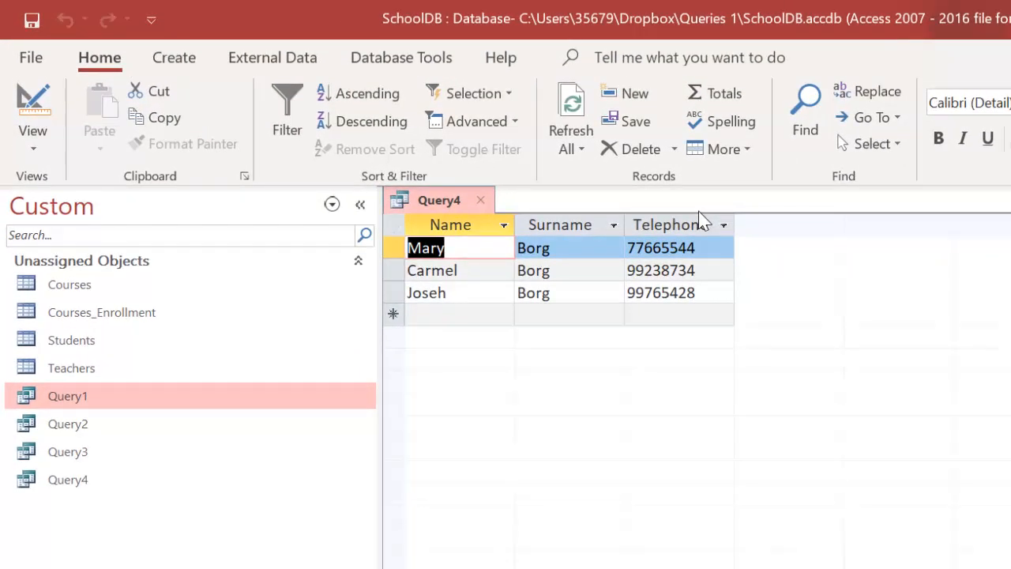
click(484, 200)
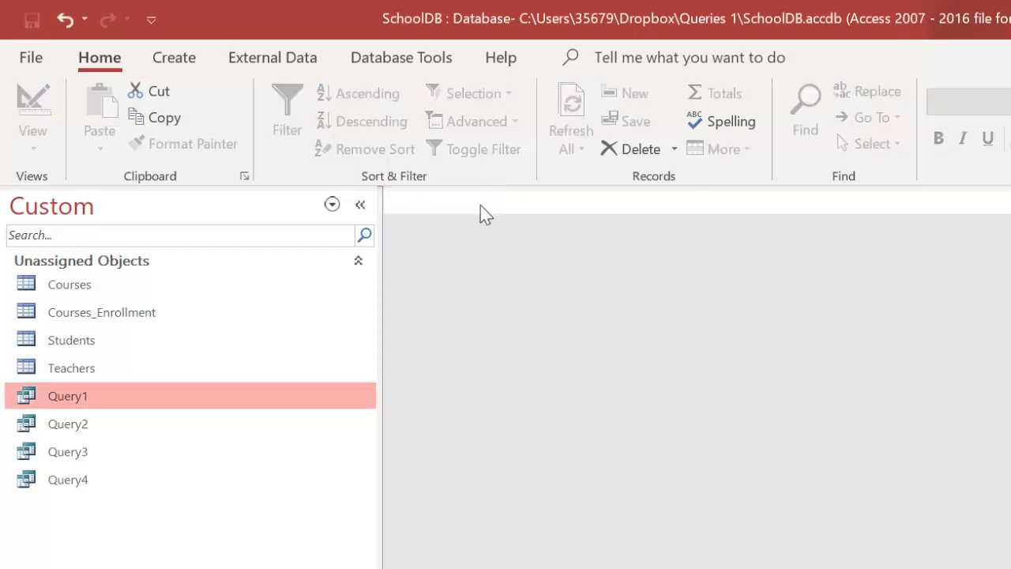
- Reopen Query4 with a different student surname, check the three matches, then close the results
double_click(68, 488)
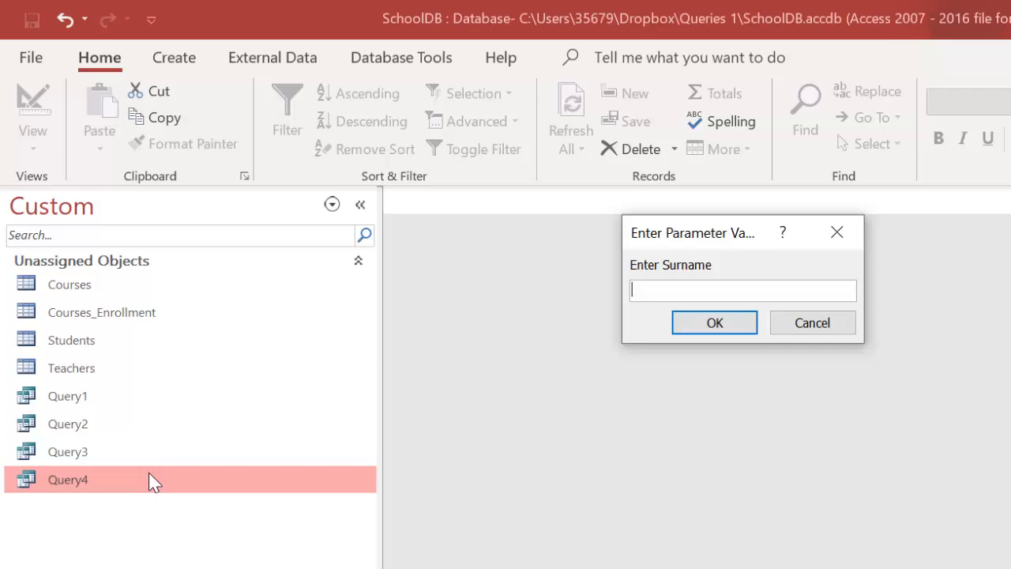
text(Abela)
key(Return)
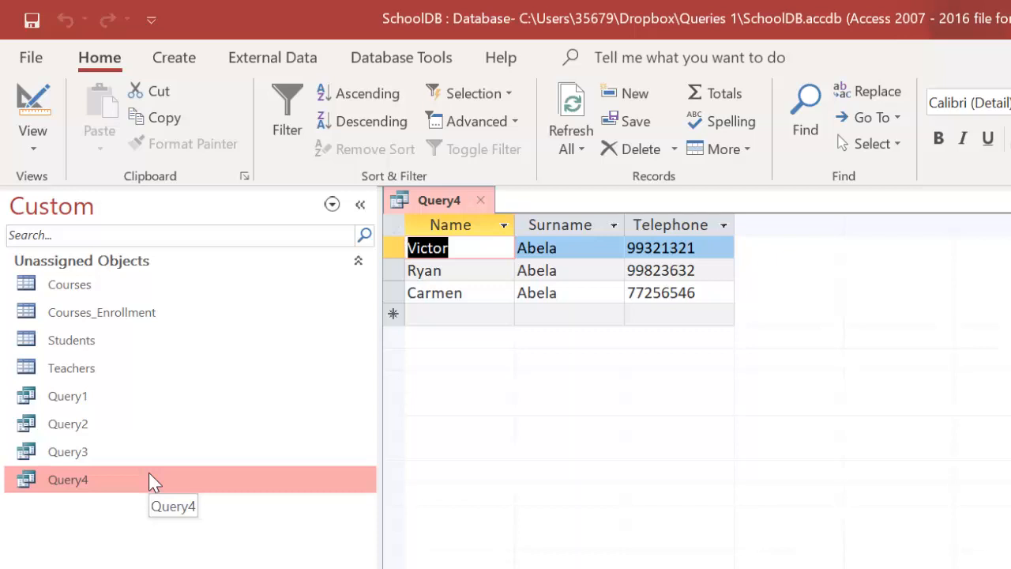
click(486, 199)
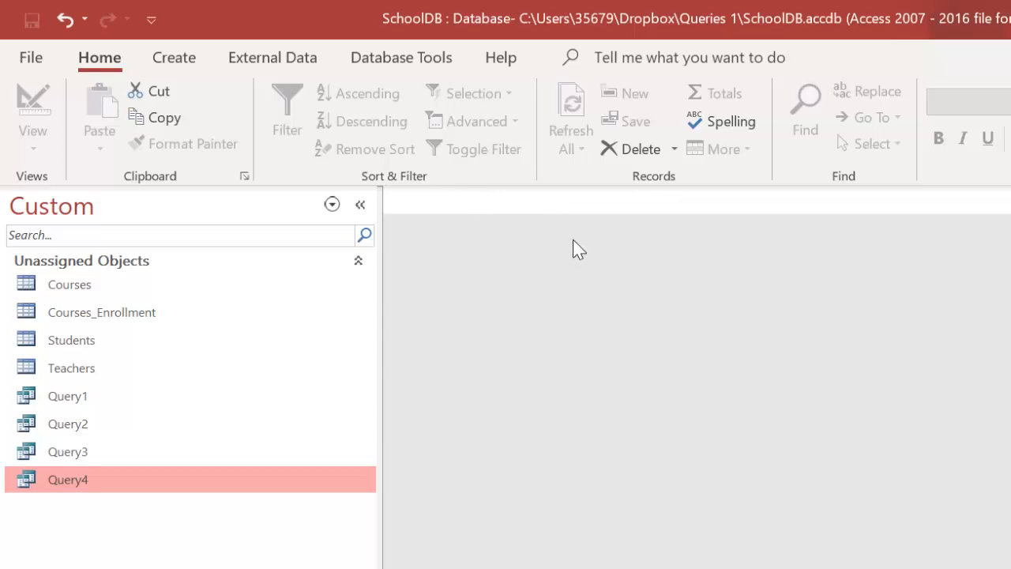
- Start another Design view query based on the Students table
click(165, 63)
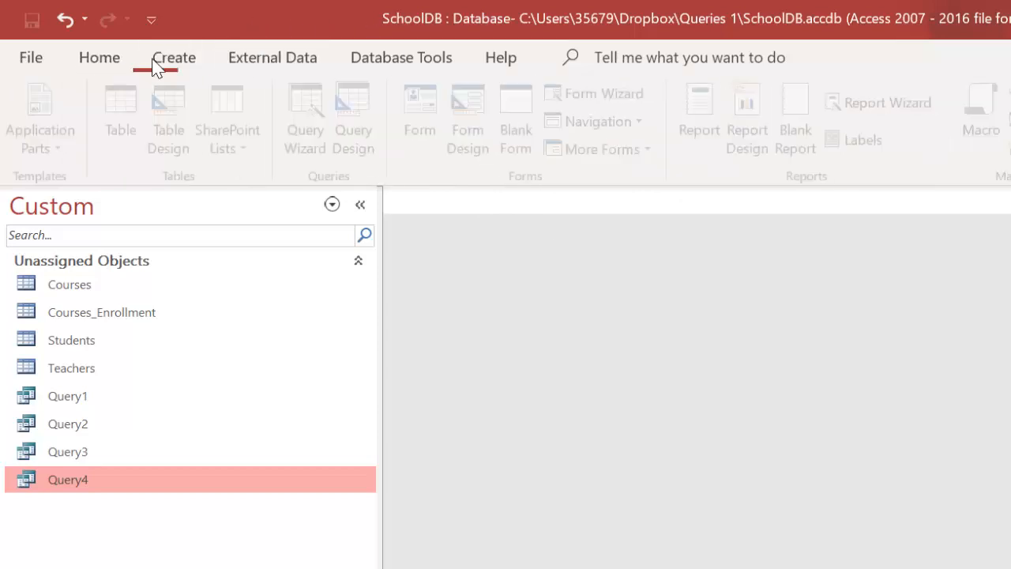
click(354, 129)
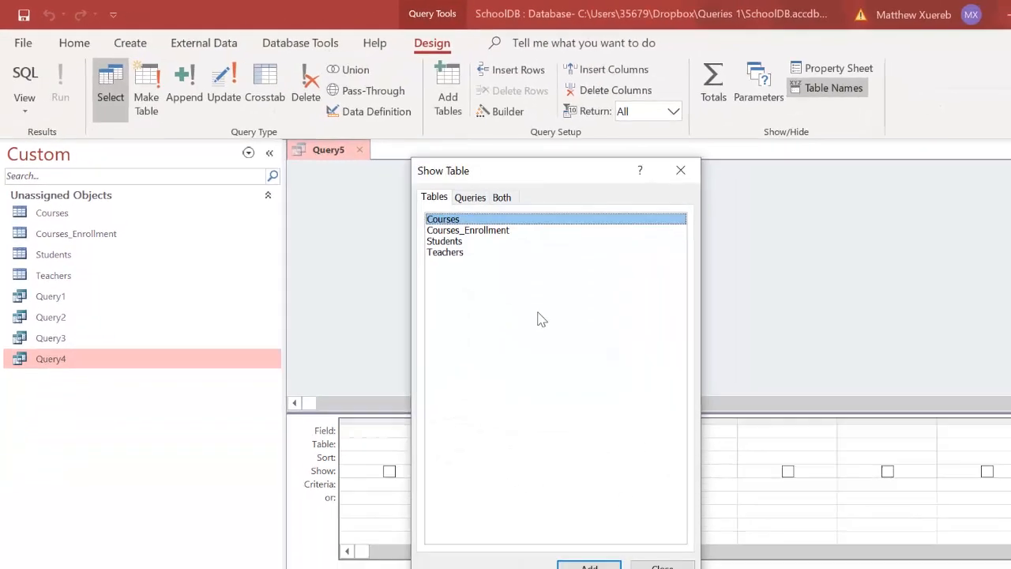
click(438, 233)
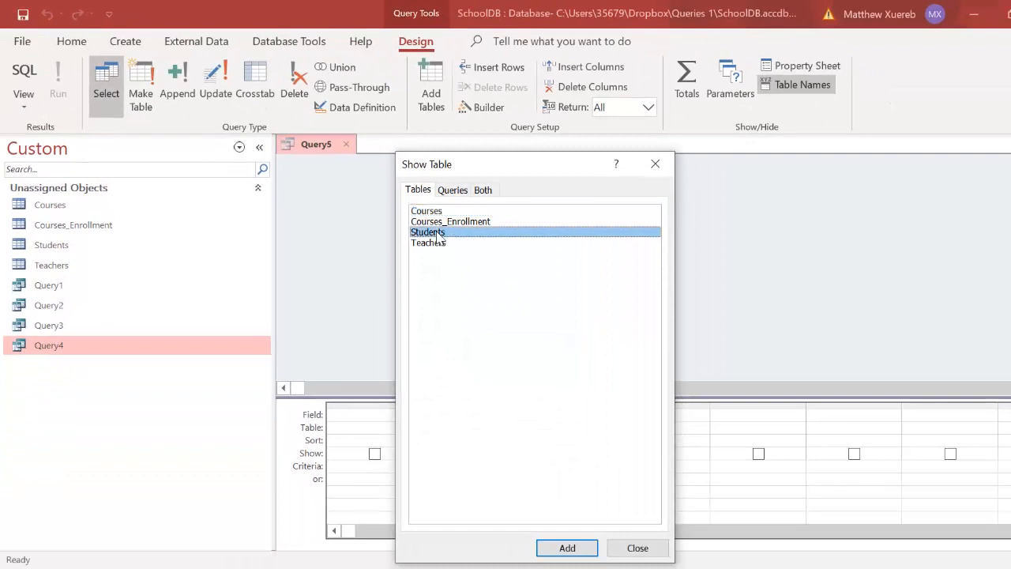
double_click(441, 237)
click(637, 547)
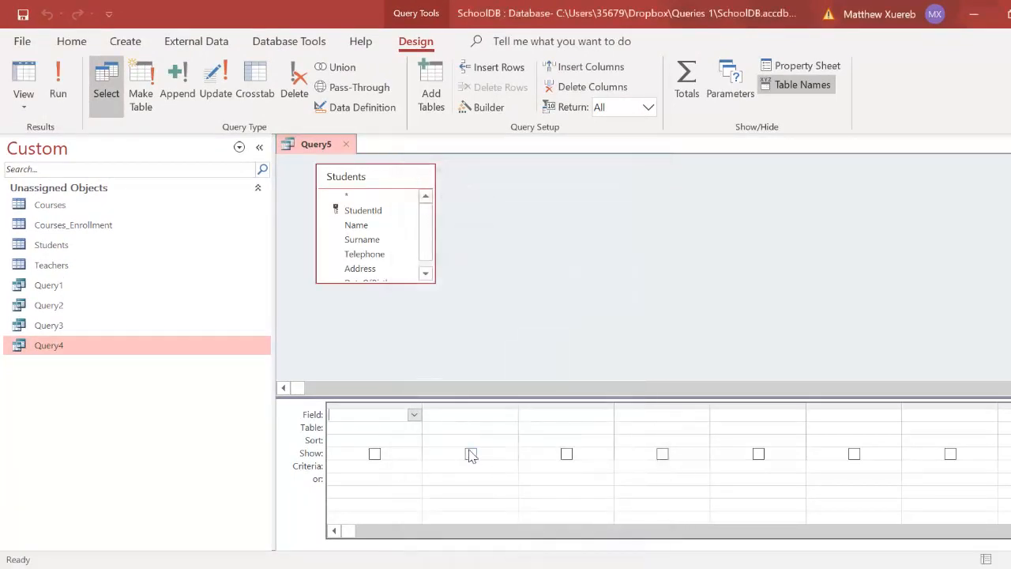
- Place Name, Surname and Telephone in the first three columns of the design grid
click(414, 415)
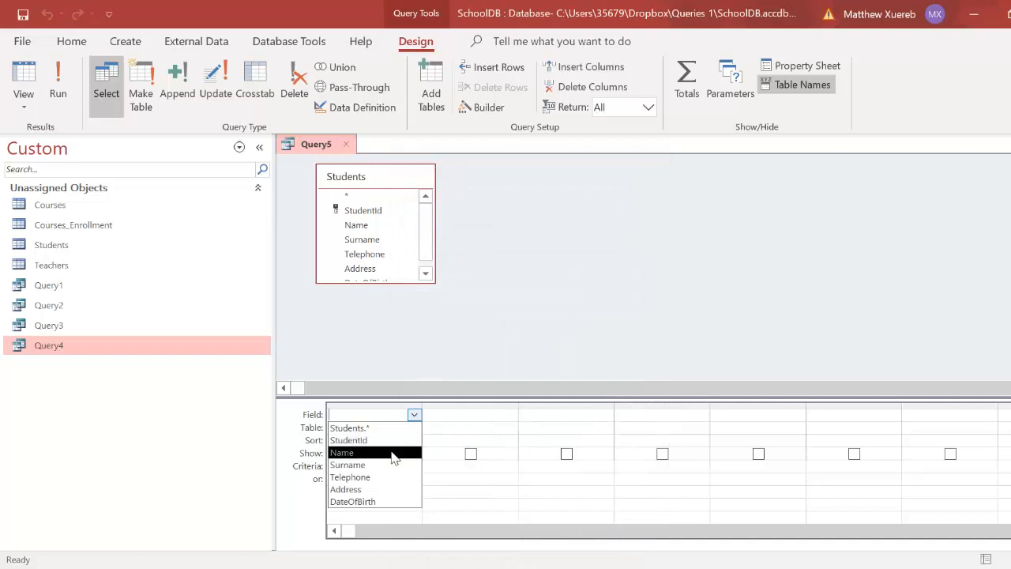
click(393, 453)
click(482, 415)
click(510, 415)
key(Escape)
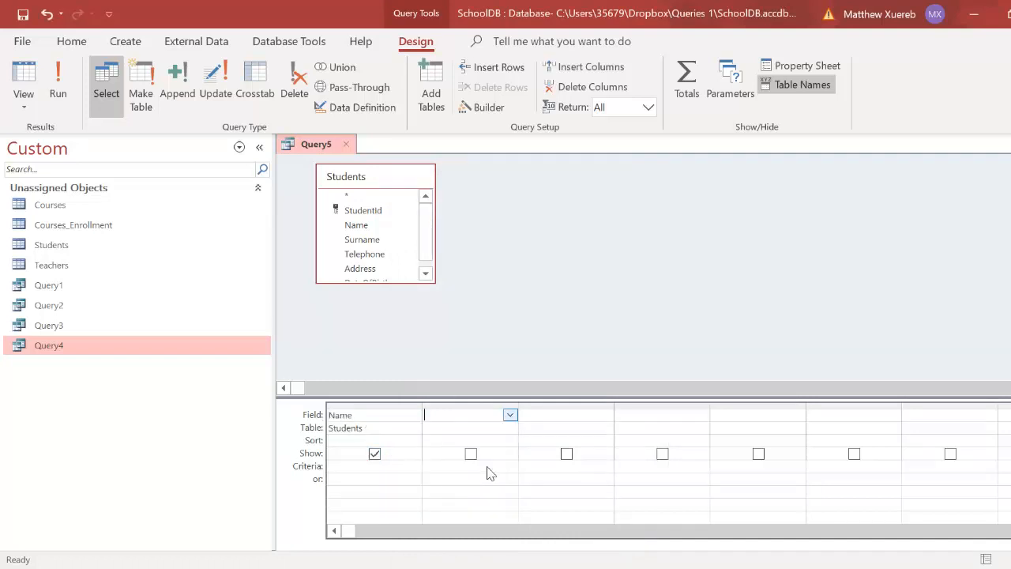
click(487, 466)
click(576, 415)
click(605, 415)
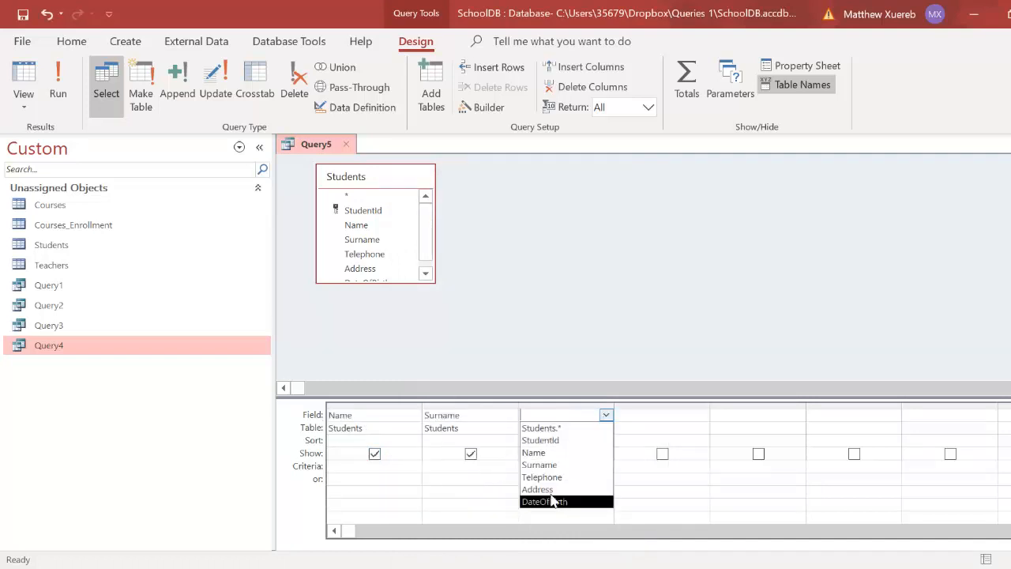
click(562, 479)
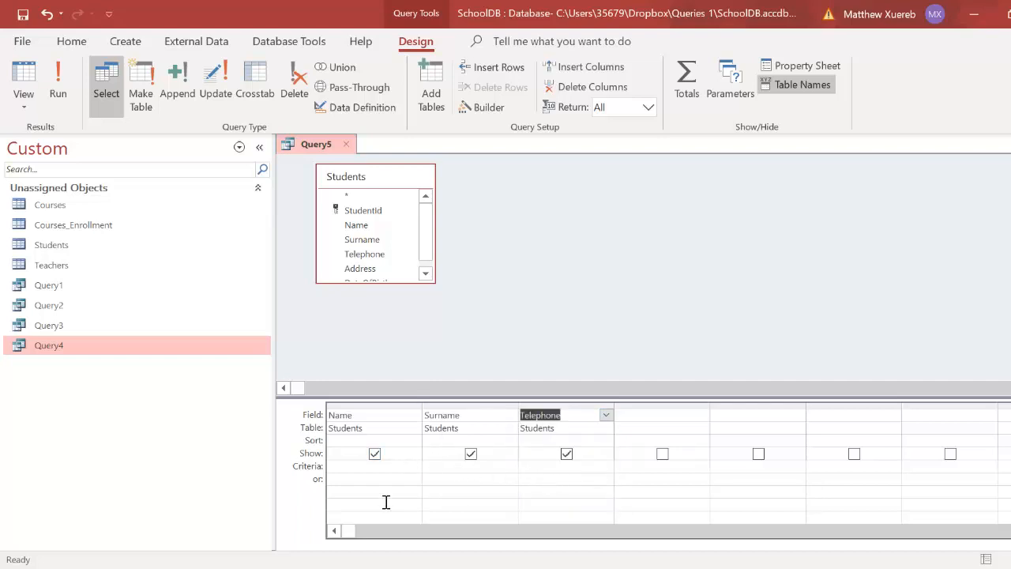
click(392, 467)
- Enter [Enter Name] under Name and [Enter Surname] under Surname, then save
text([)
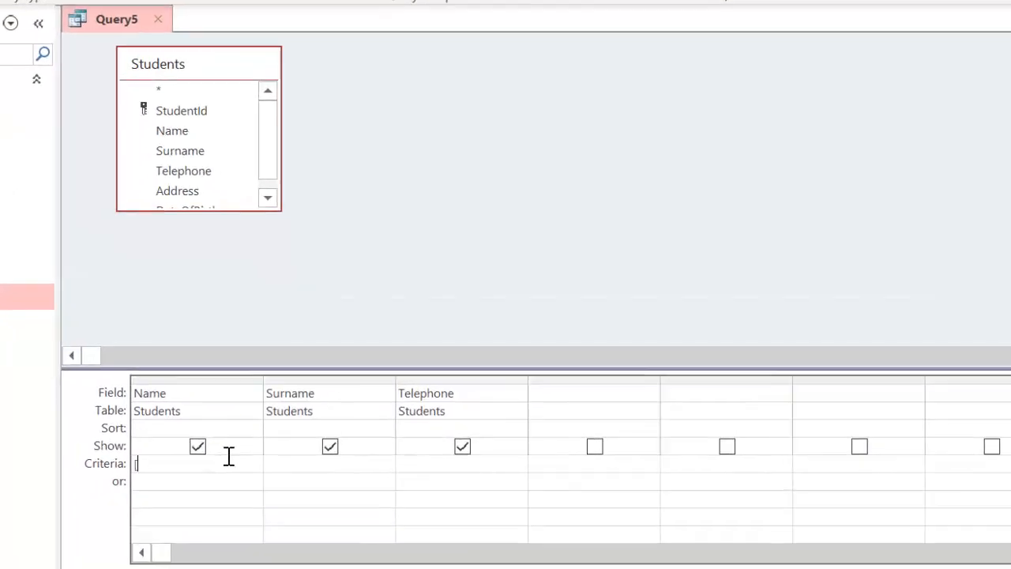
text(Enter)
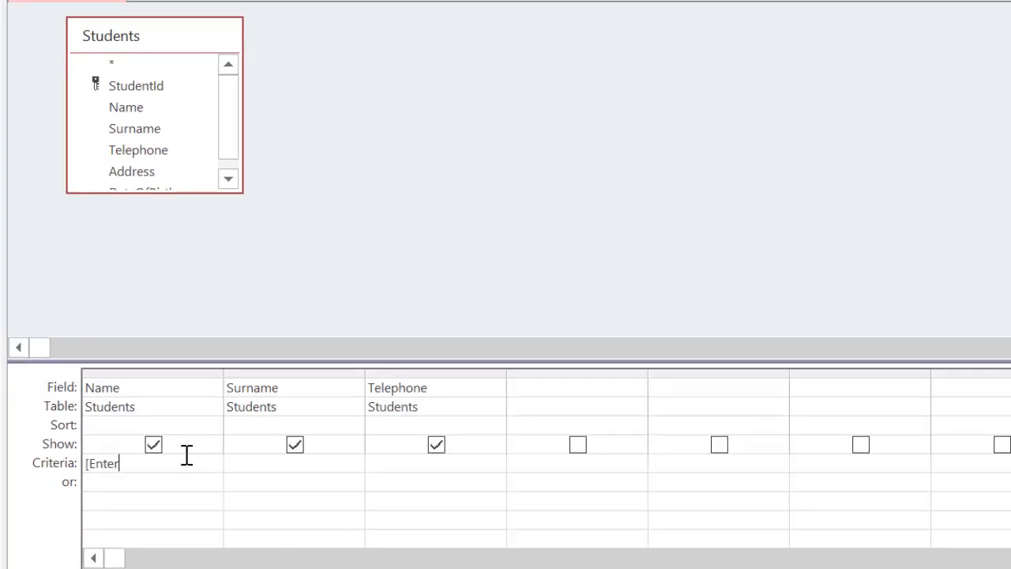
text( Name])
key(Tab)
text([Enter Sutname)
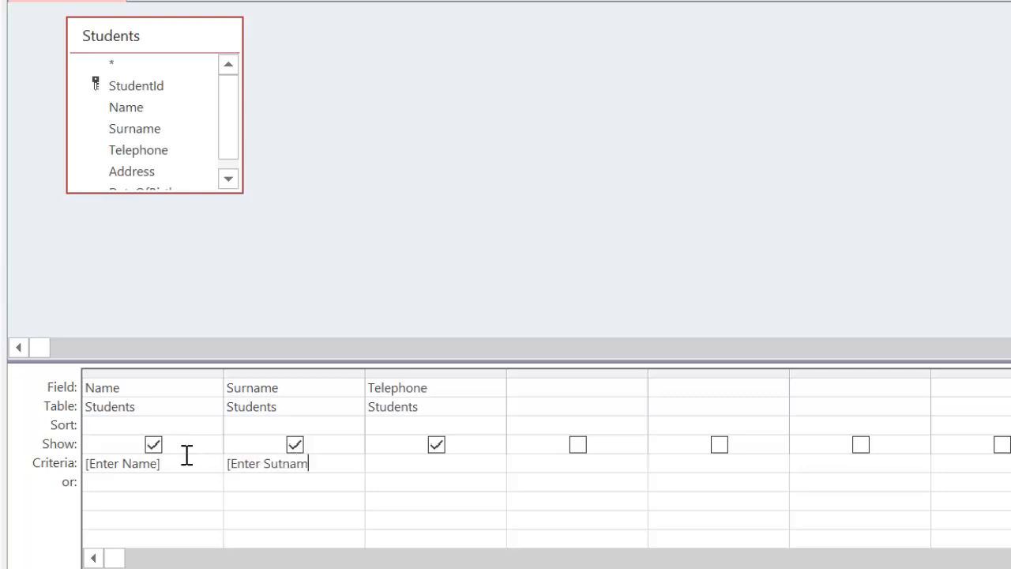
key(BackSpace)
key(BackSpace)
key(BackSpace)
key(BackSpace)
key(BackSpace)
text(rname])
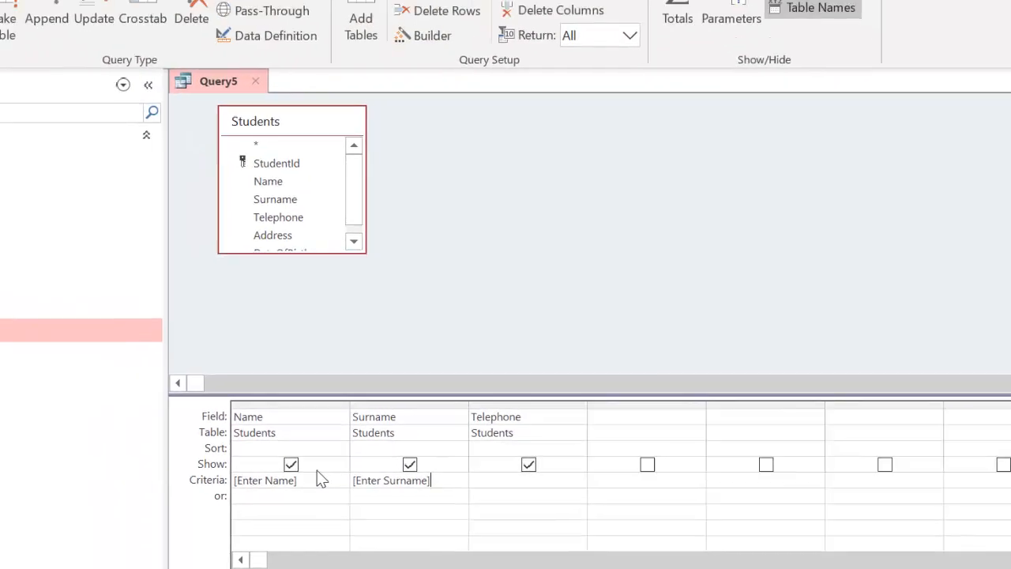
key(ctrl+s)
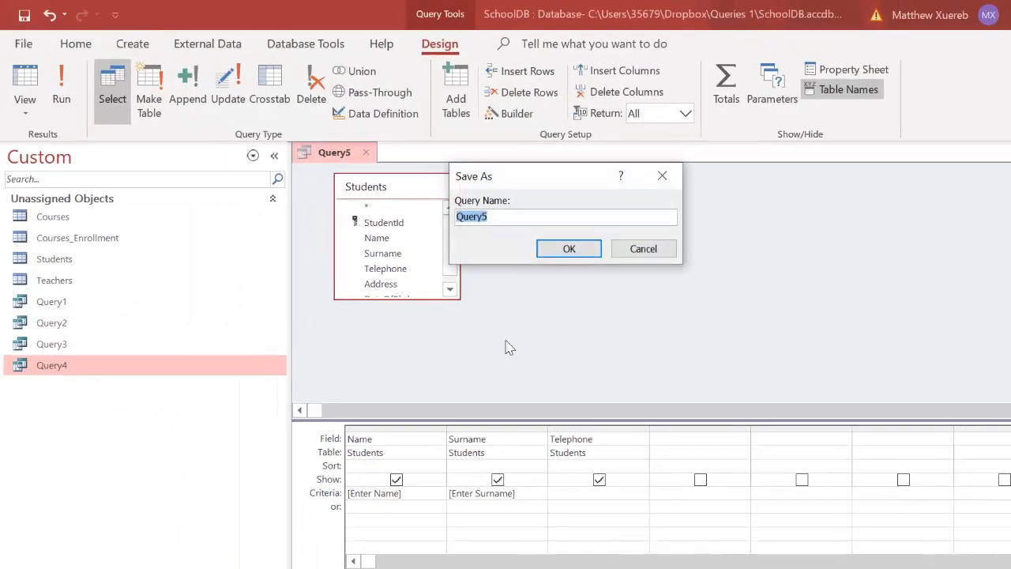
- Save as Query5, run it for a student's first name and surname, then close the single-record result
click(575, 254)
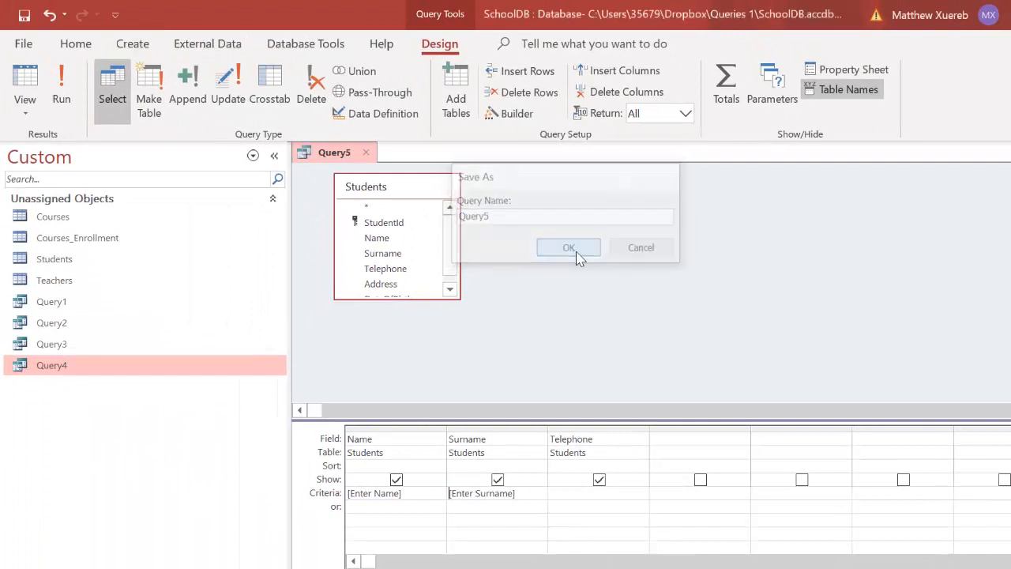
click(63, 90)
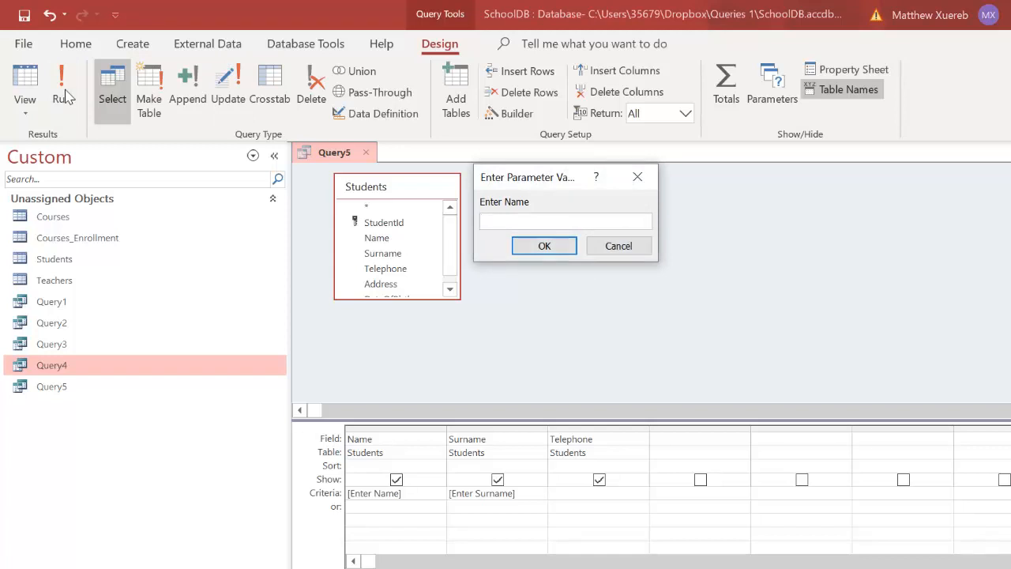
key(Return)
key(Return)
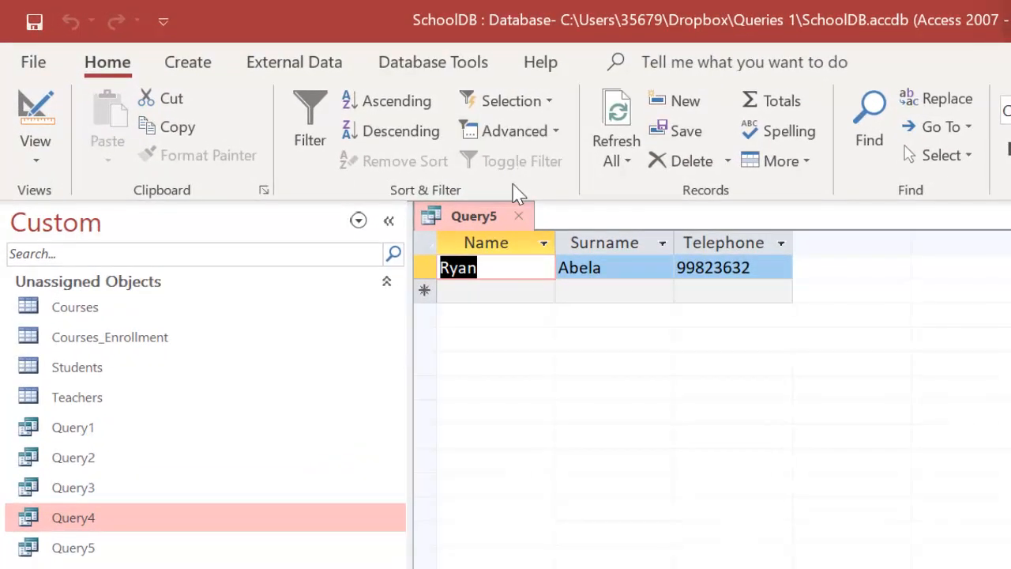
click(518, 216)
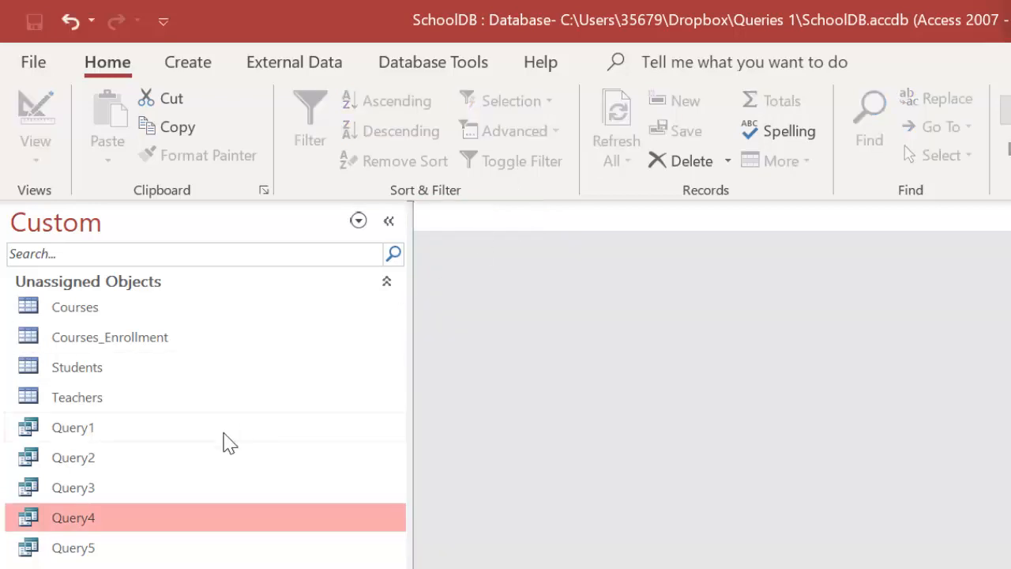
double_click(102, 549)
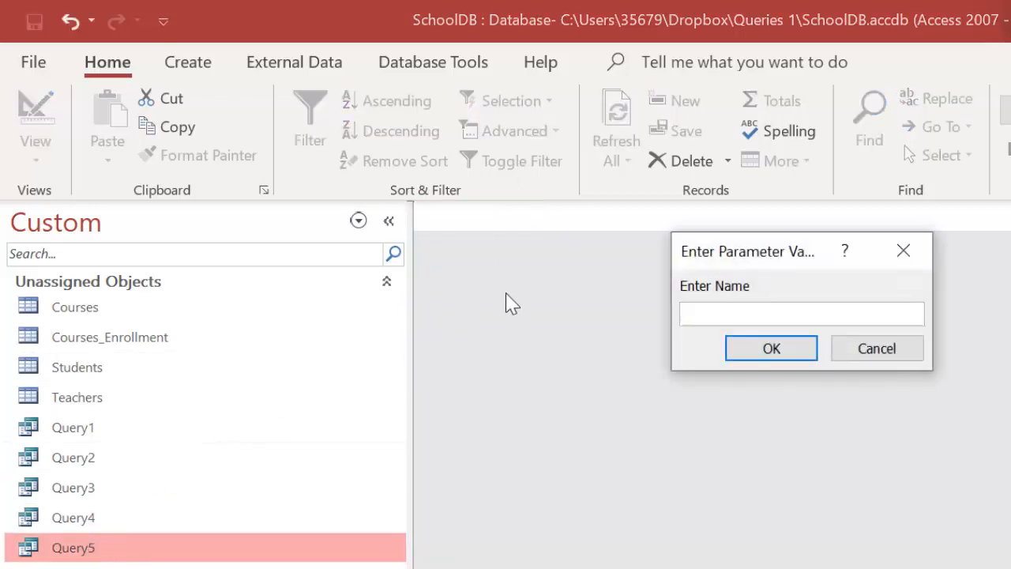
key(Return)
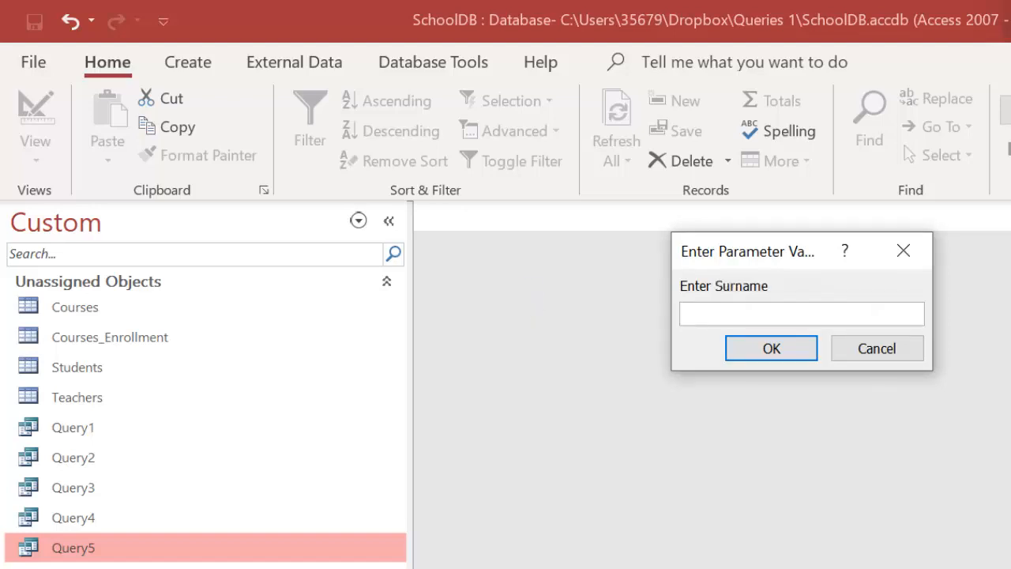
key(Return)
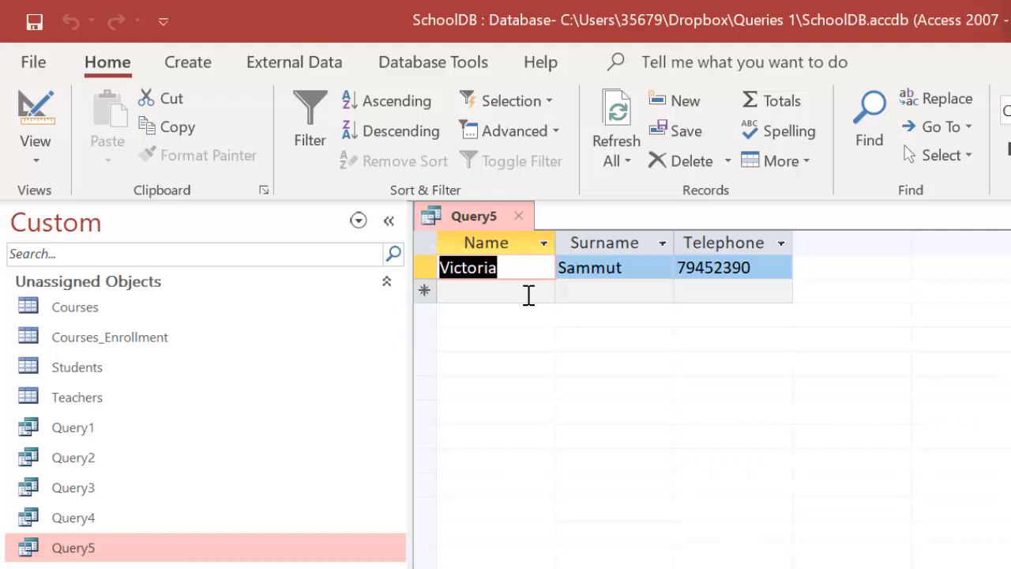
click(519, 217)
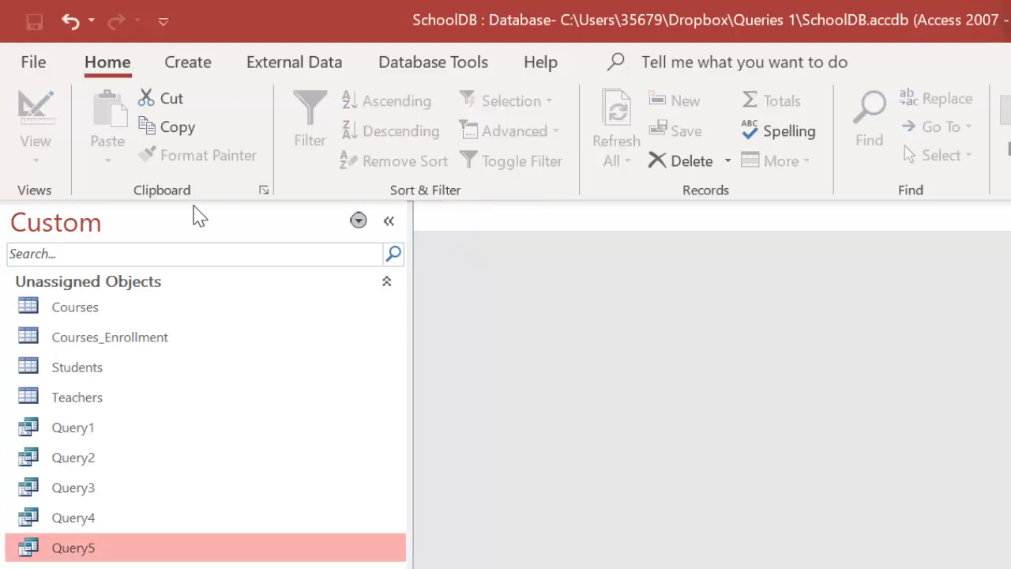
- Rerun Query5 with a student's first name and surname, getting an empty result
click(196, 68)
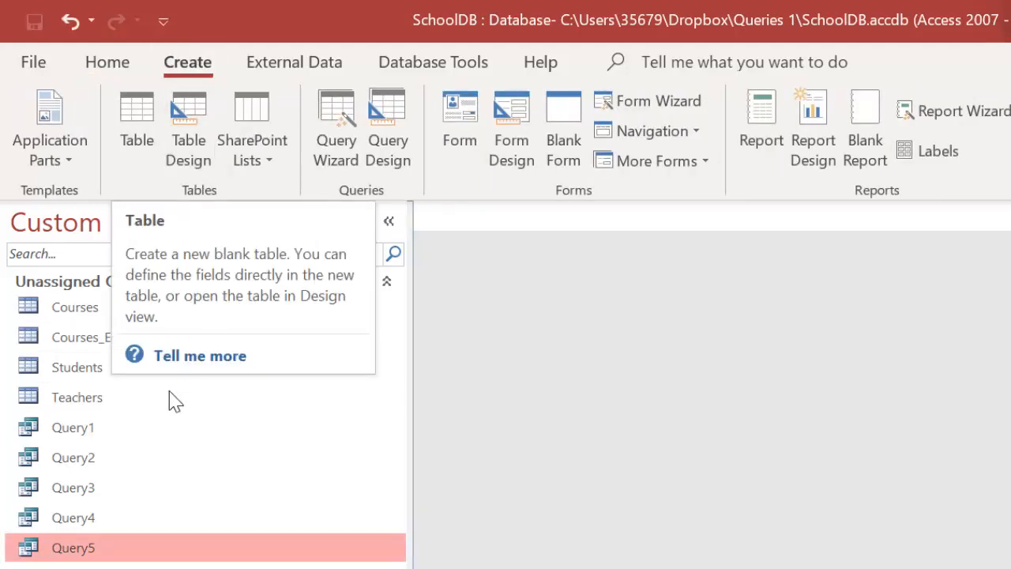
double_click(117, 553)
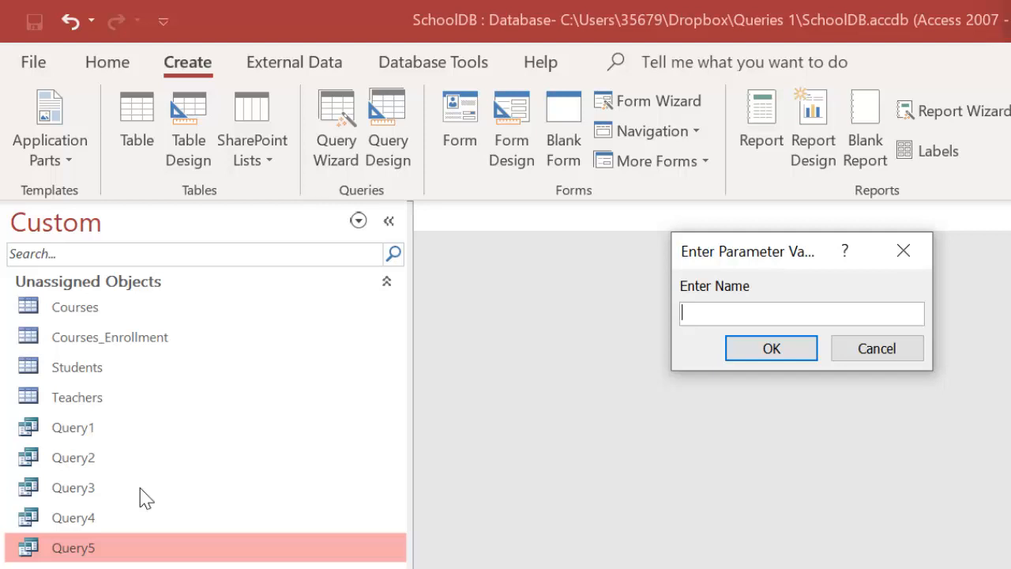
key(Return)
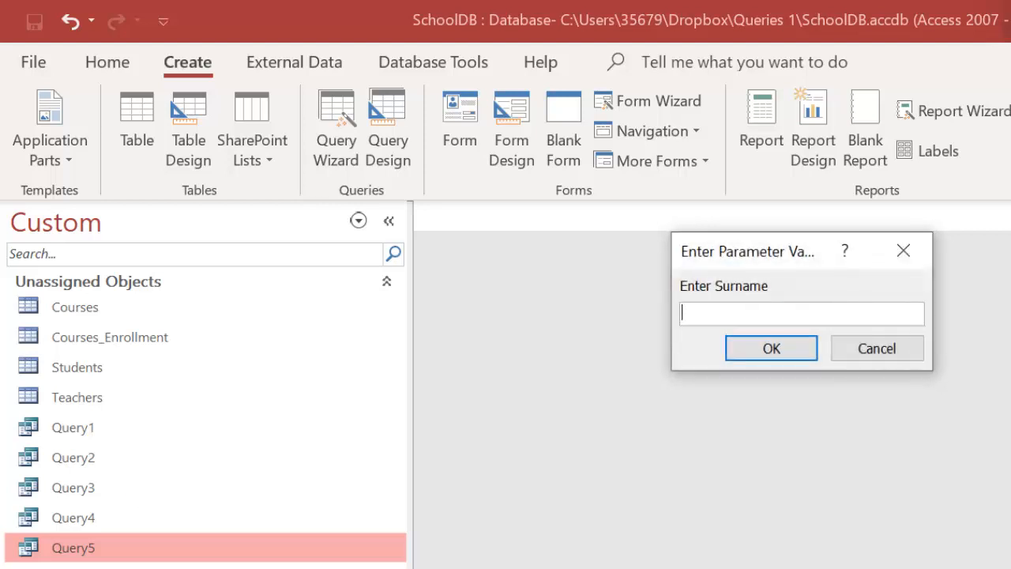
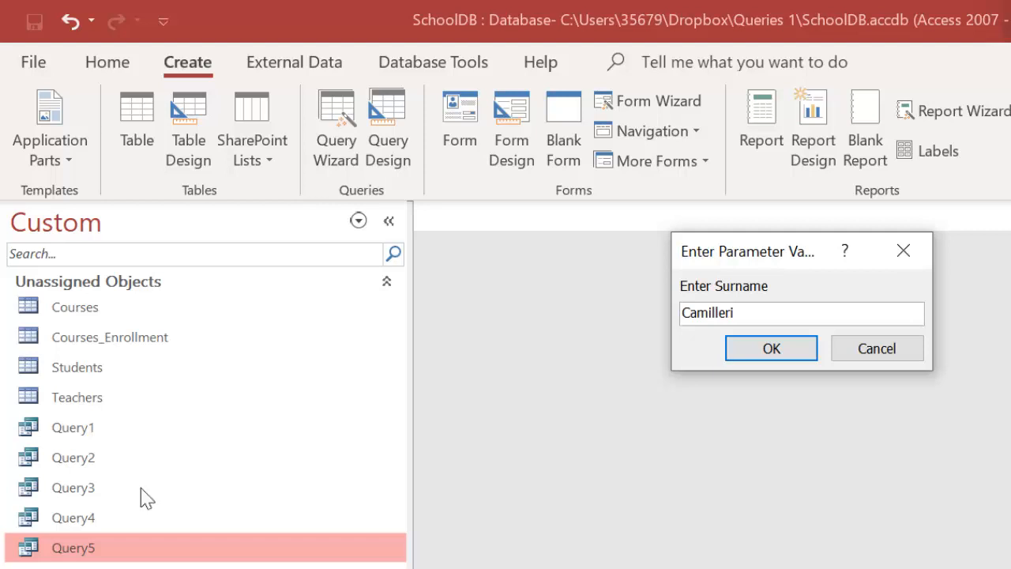
click(765, 357)
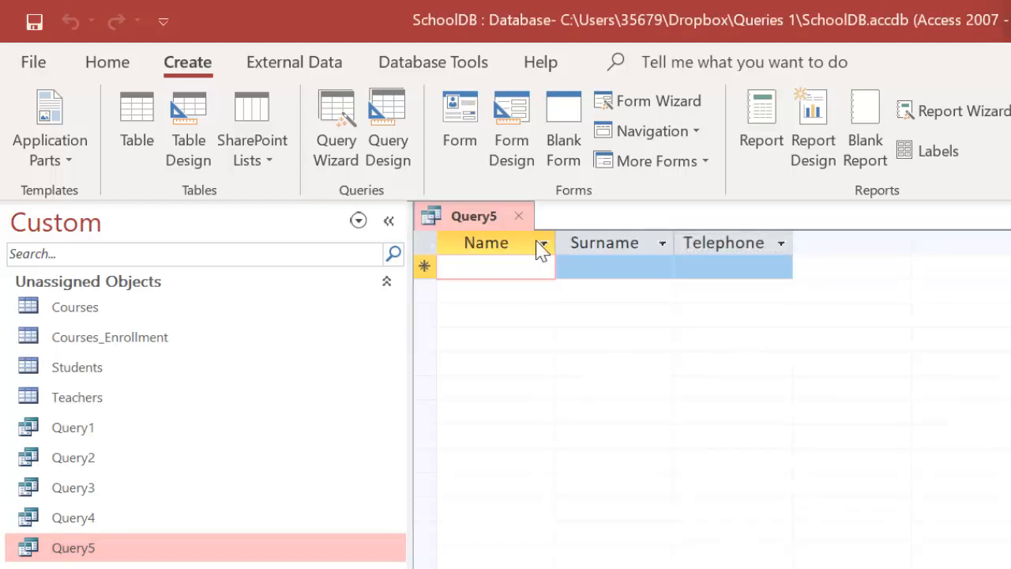